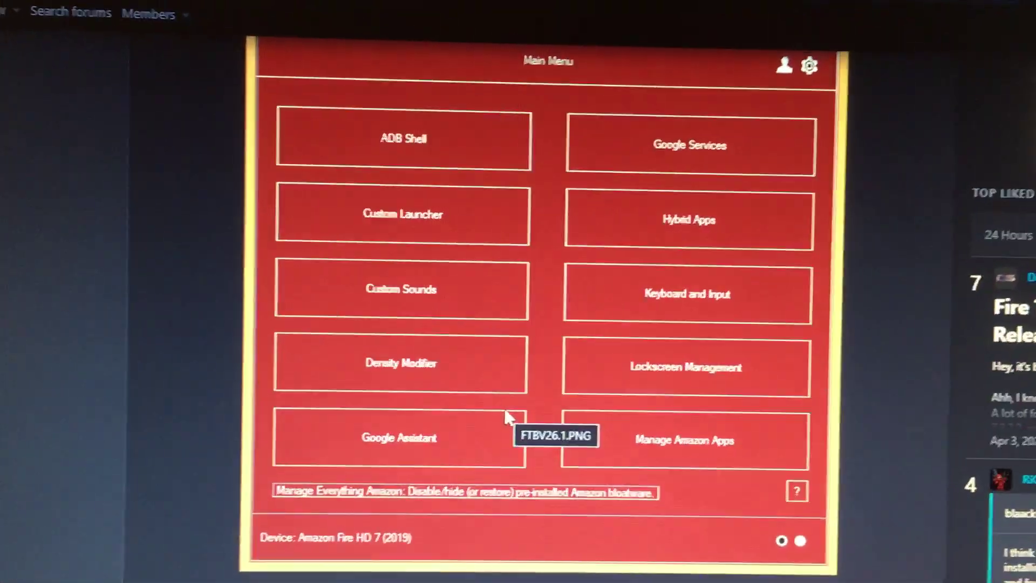
scroll(511, 405, "down", 3)
scroll(486, 332, "down", 3)
scroll(485, 331, "down", 3)
scroll(485, 332, "down", 3)
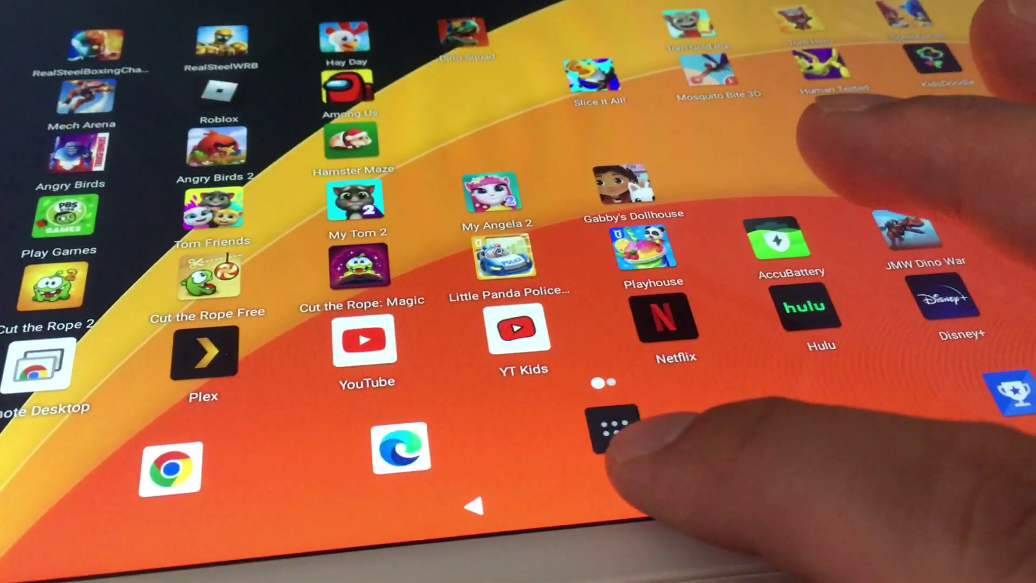
left_click_drag(583, 420, 607, 243)
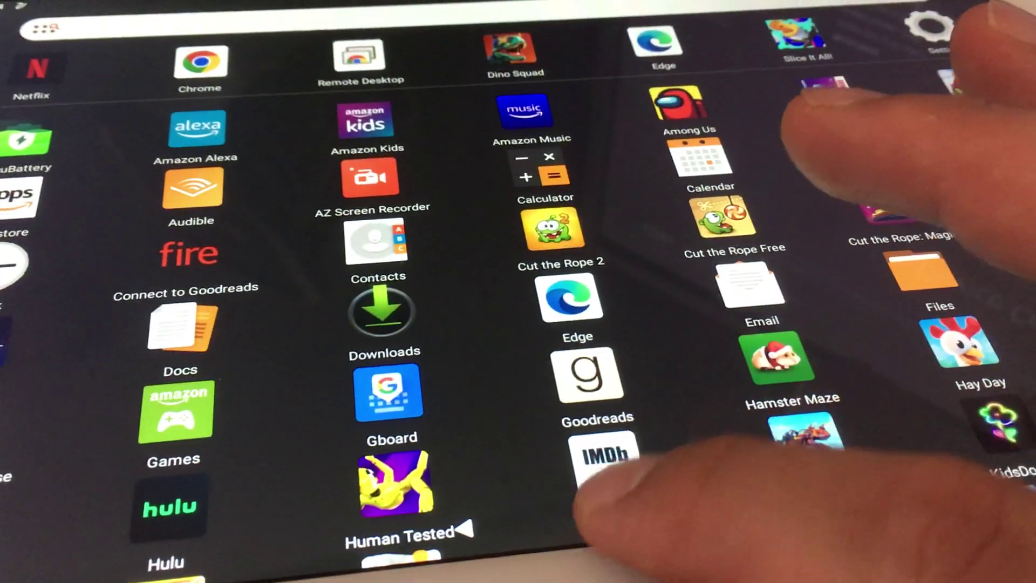
left_click(615, 542)
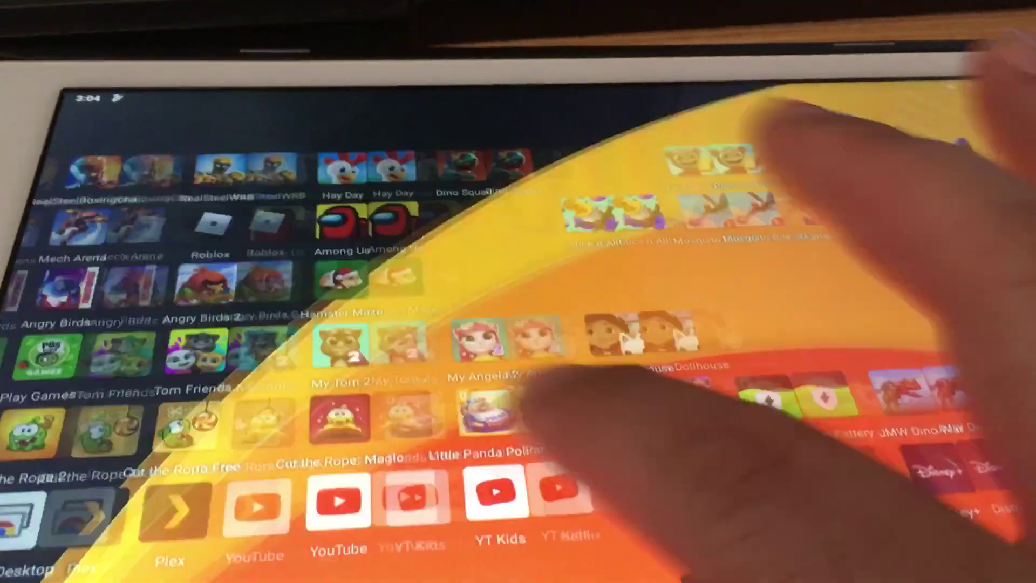
mouse_move(567, 389)
left_mouse_down()
mouse_move(899, 486)
mouse_move(971, 323)
left_mouse_up()
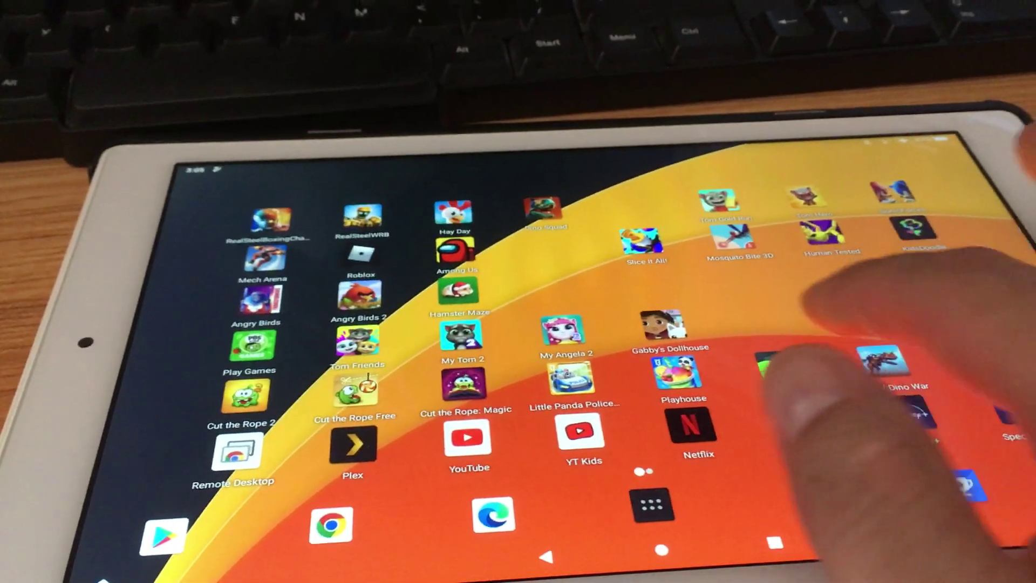
- Swipe left across the Nova launcher home screen to reach the next page of app icons
left_click_drag(833, 373, 777, 421)
left_click_drag(793, 340, 567, 356)
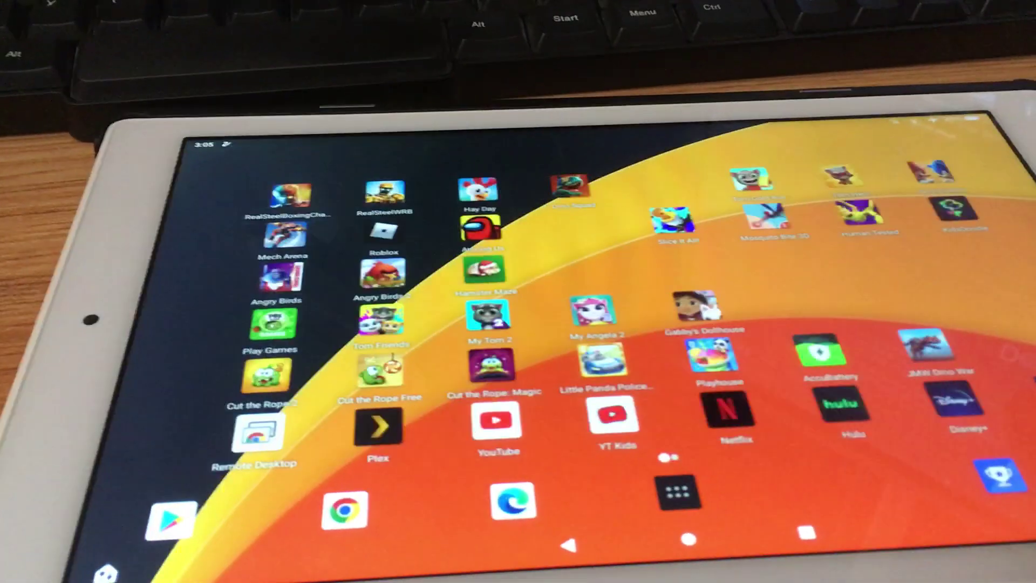